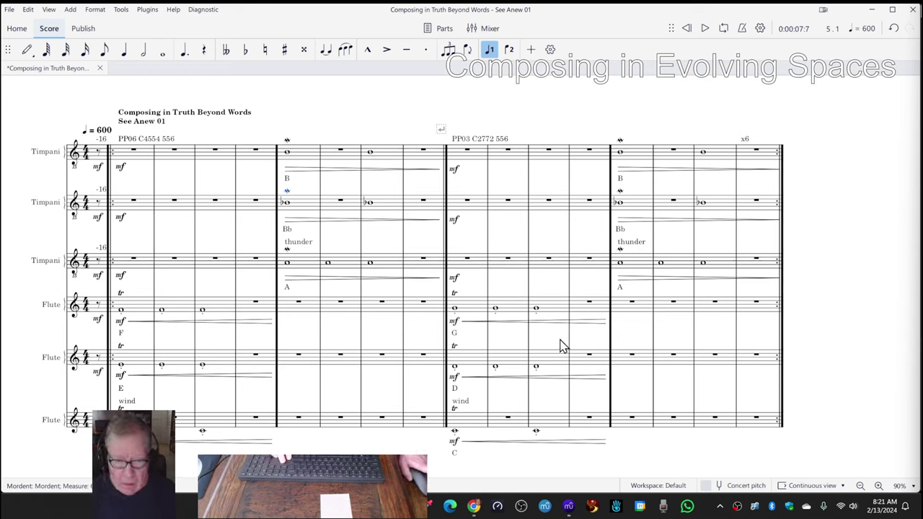
# Play the score from the fourth flute measure, then from a timpani measure, then stop.
pyautogui.click(433, 312)
pyautogui.press('space')
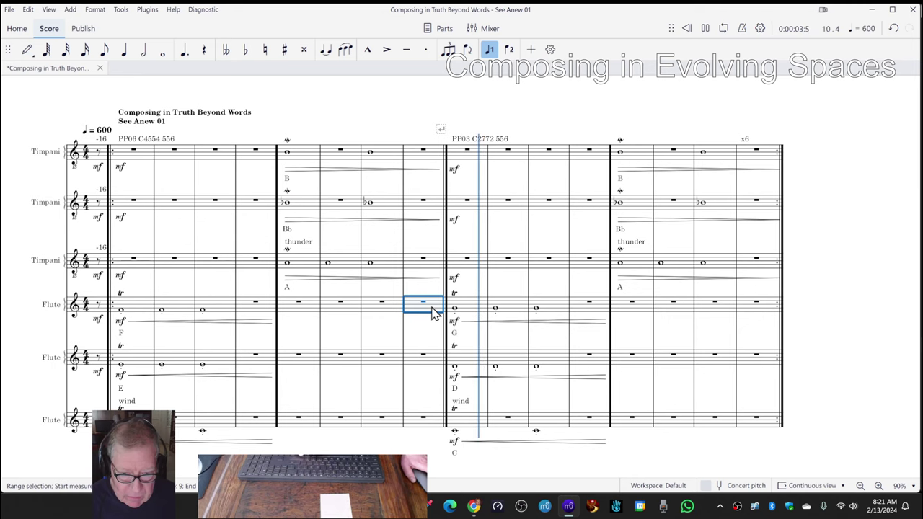
pyautogui.click(593, 272)
pyautogui.press('space')
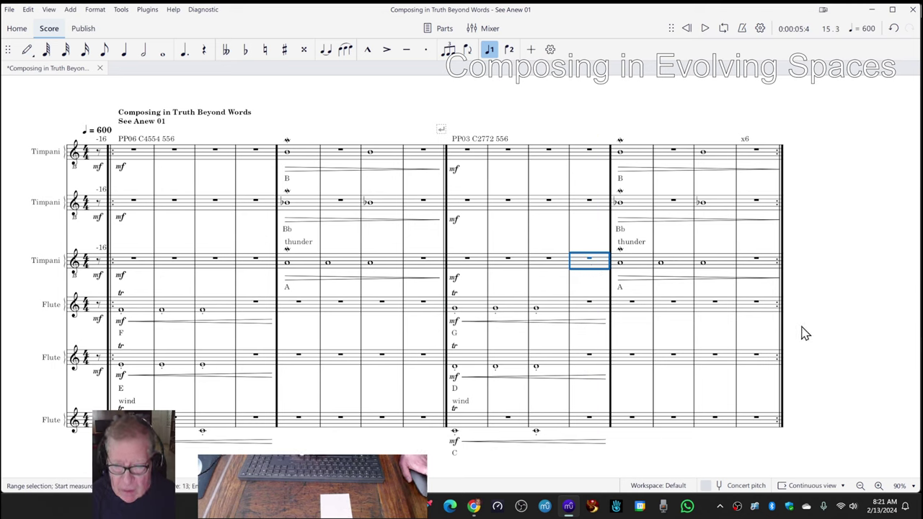
pyautogui.click(837, 346)
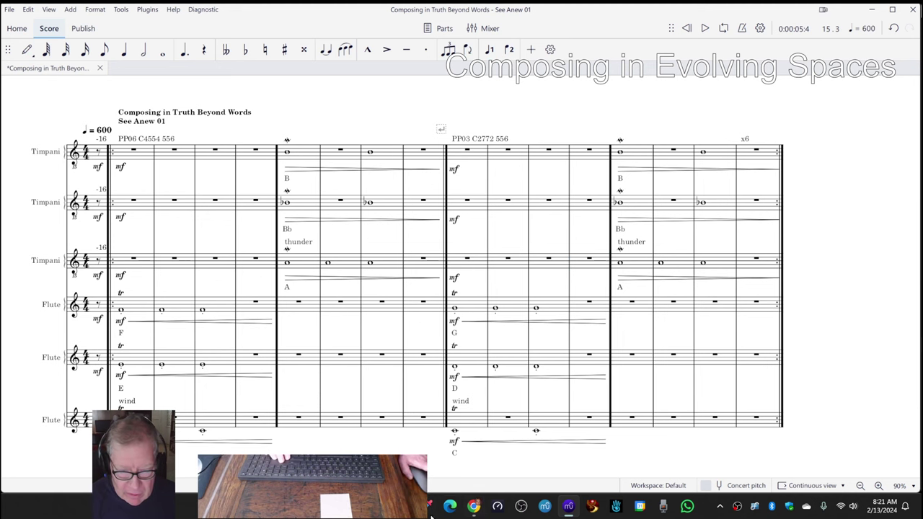
# In the Stream Log, review the Since Last Time heading and the projects-completed notes.
pyautogui.click(474, 508)
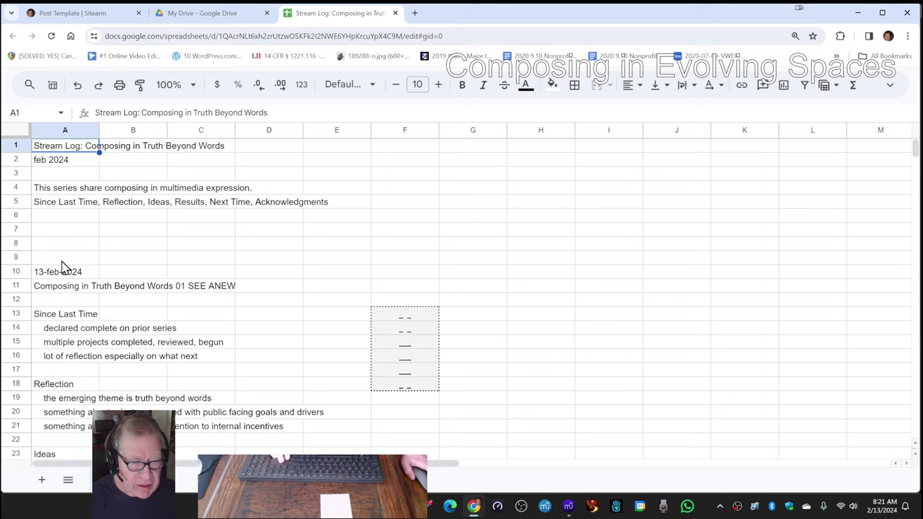
pyautogui.click(49, 315)
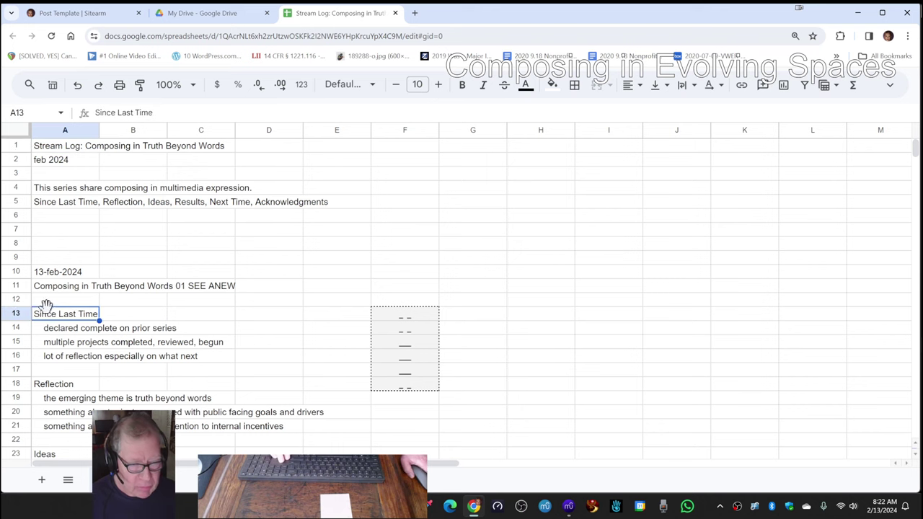
pyautogui.scroll(-2, 54, 307)
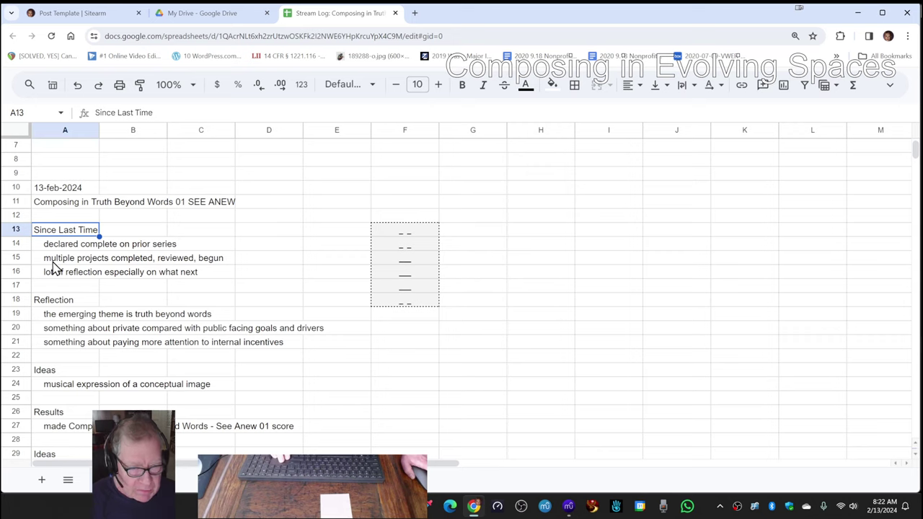
pyautogui.click(55, 264)
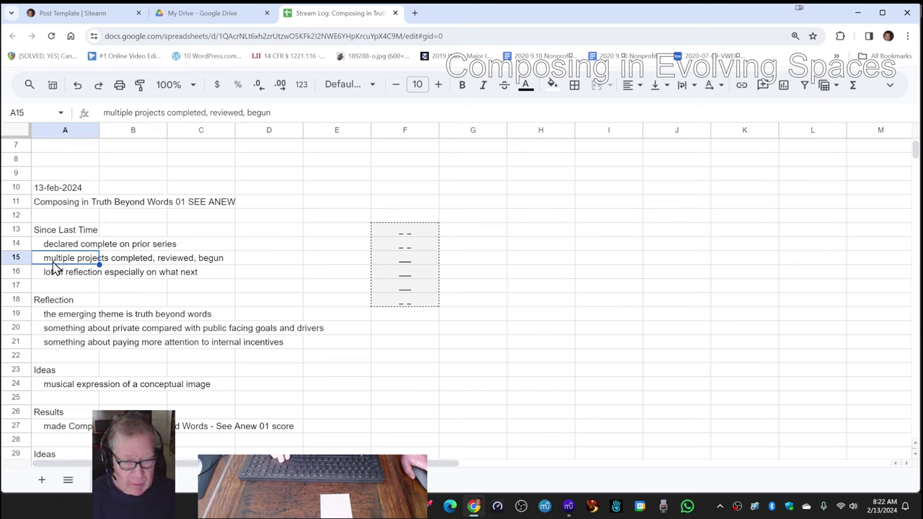
pyautogui.press('Down')
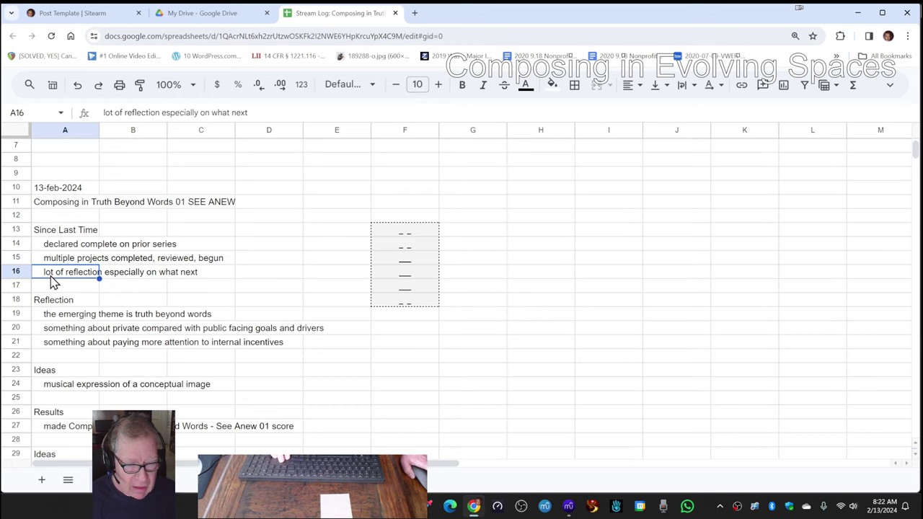
# Review the Reflection notes and select the dash cells F13 to F18.
pyautogui.press('Down')
pyautogui.press('Down')
pyautogui.press('Down')
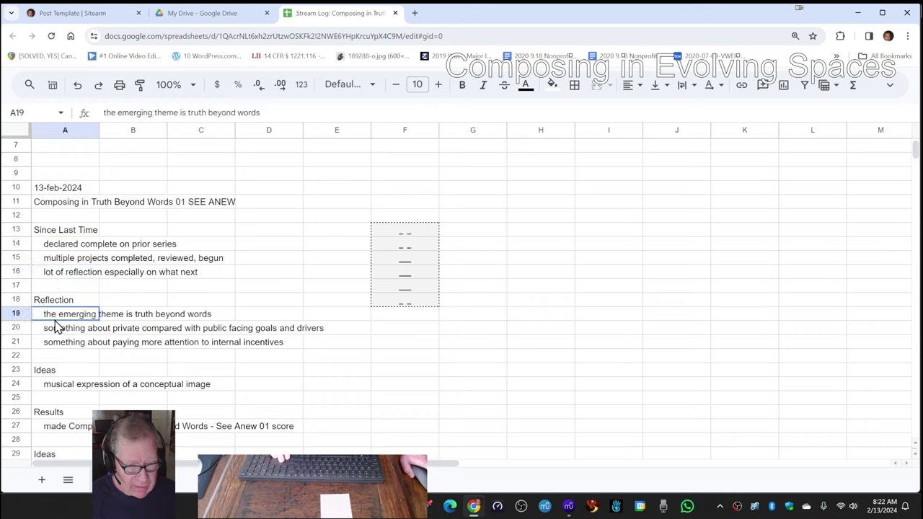
pyautogui.scroll(-1, 58, 327)
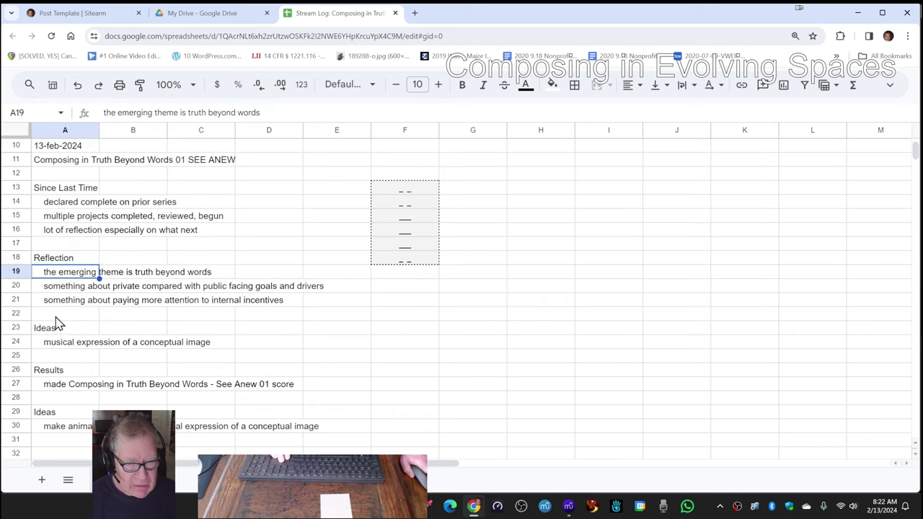
pyautogui.press('Down')
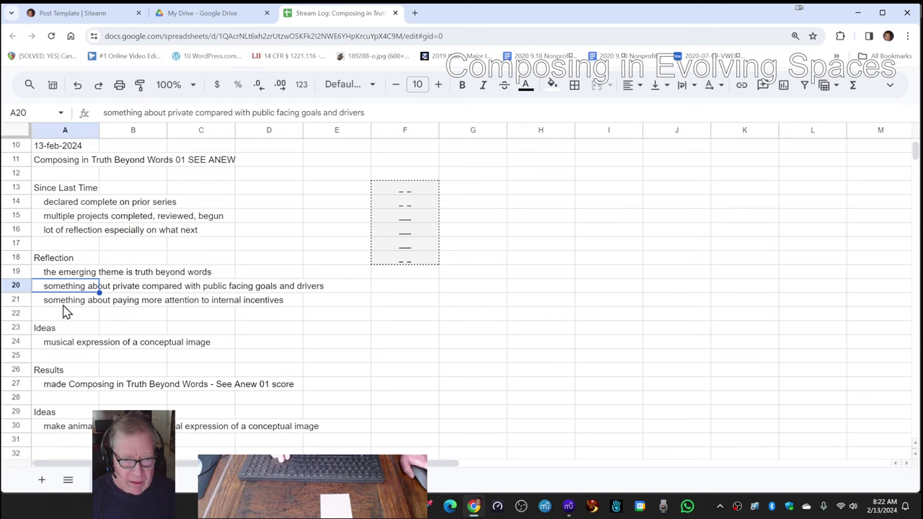
pyautogui.click(61, 306)
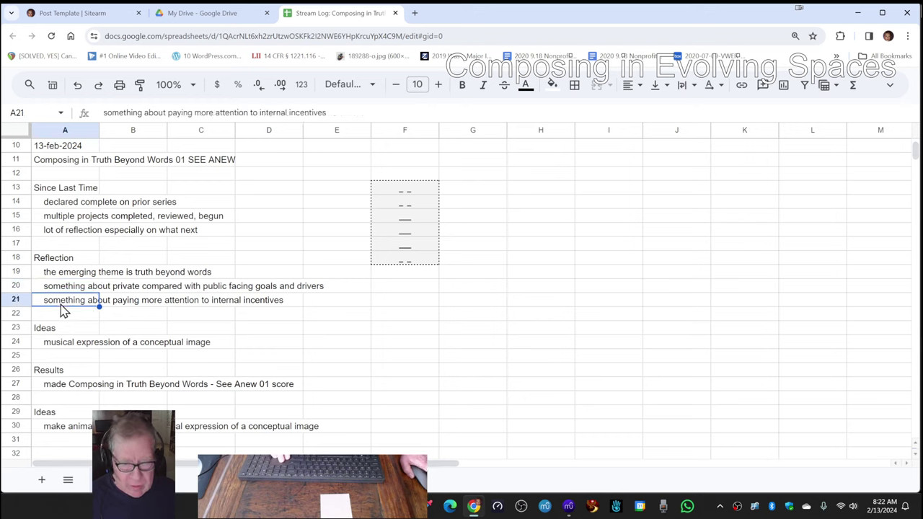
pyautogui.click(61, 347)
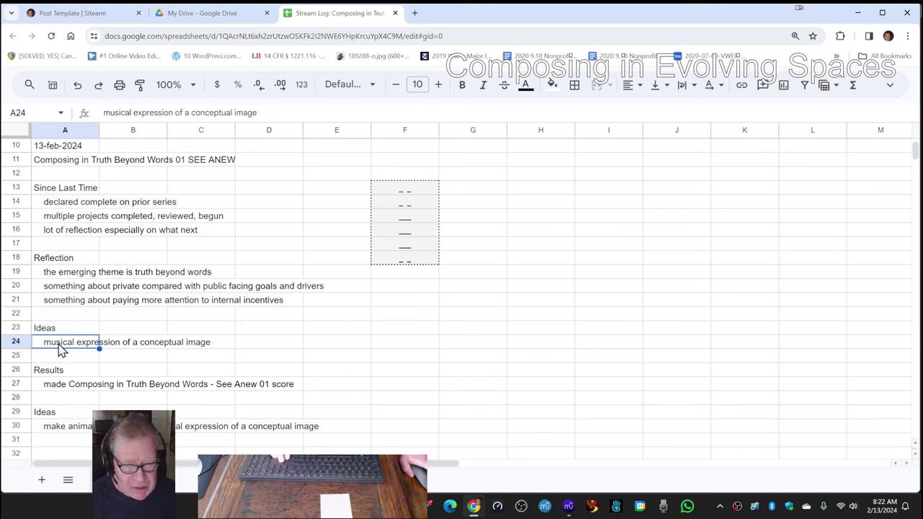
pyautogui.click(390, 261)
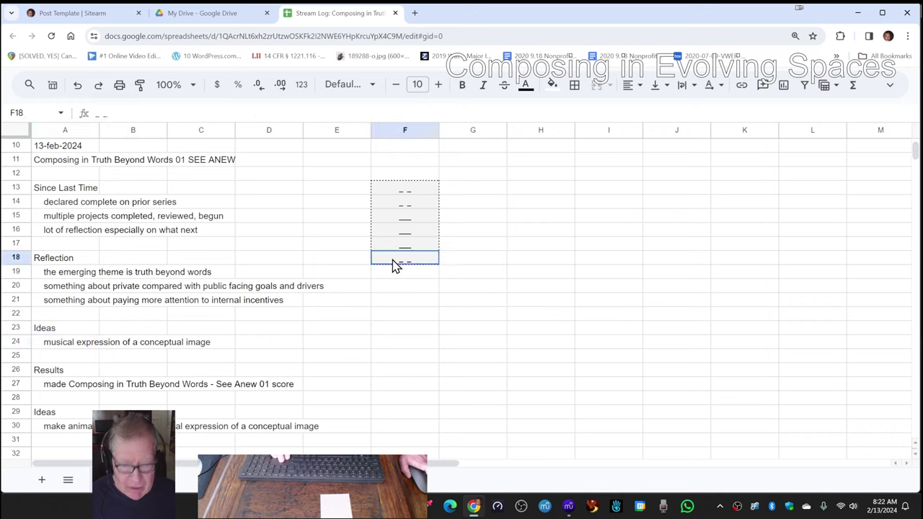
pyautogui.keyDown('shift'); pyautogui.click(383, 193); pyautogui.keyUp('shift')
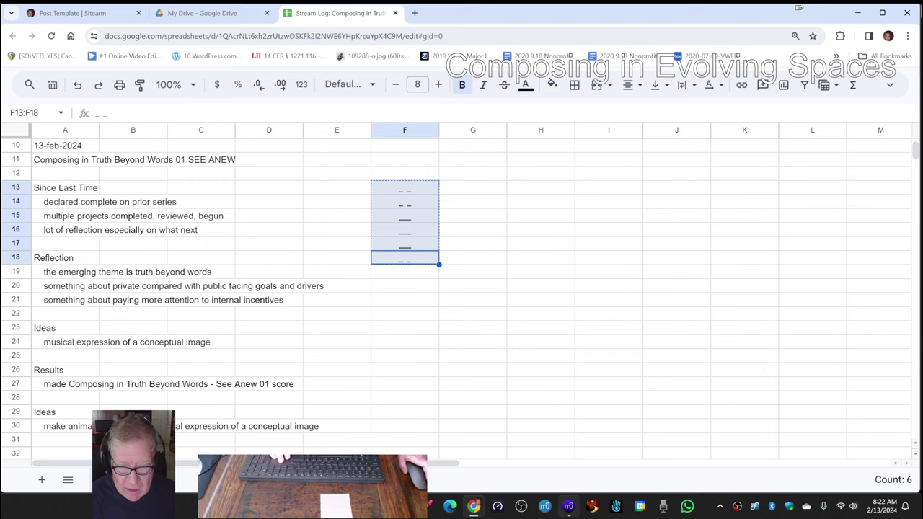
# Show See Anew 01 in continuous vertical view at 80% zoom and select a bottom flute measure.
pyautogui.click(570, 509)
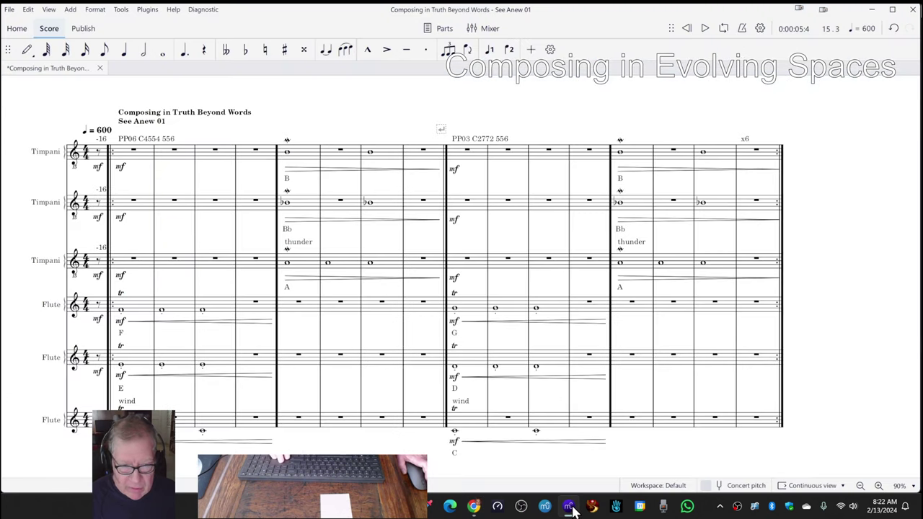
pyautogui.click(808, 486)
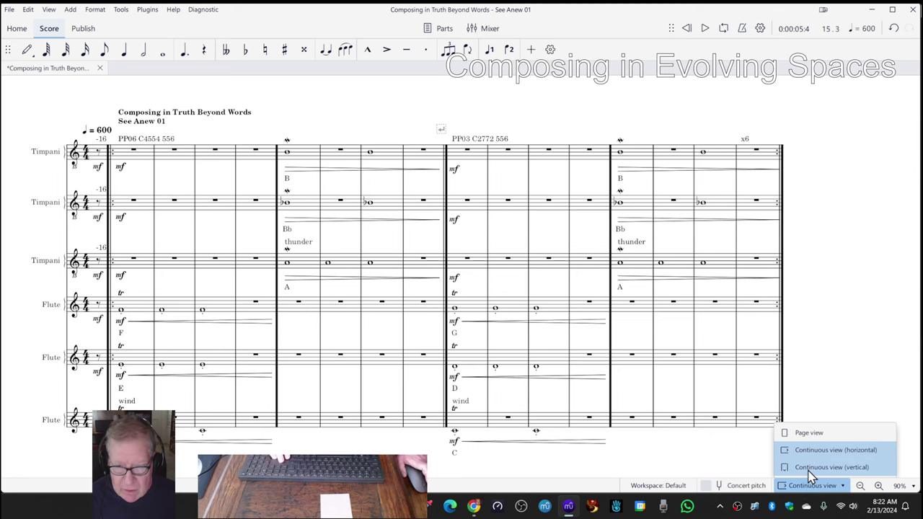
pyautogui.click(811, 469)
pyautogui.scroll(-2, 644, 368)
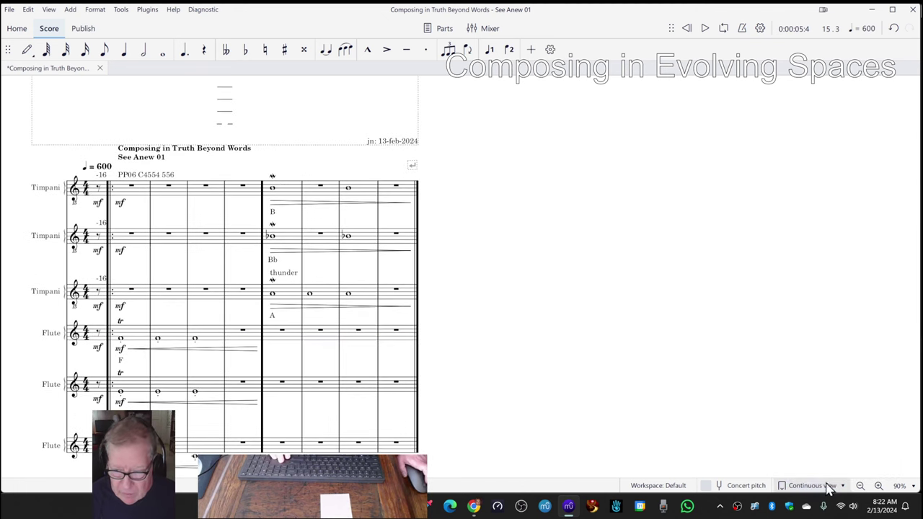
pyautogui.click(899, 486)
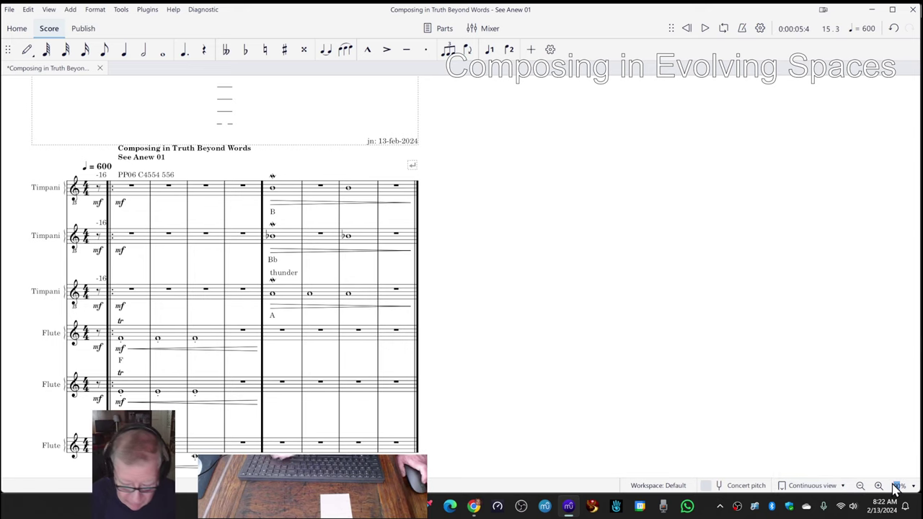
pyautogui.write('80')
pyautogui.press('Return')
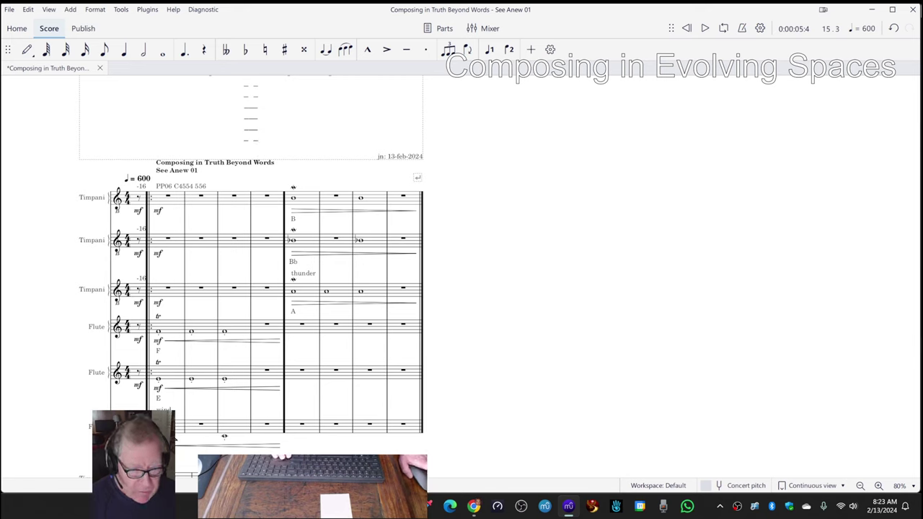
pyautogui.click(180, 426)
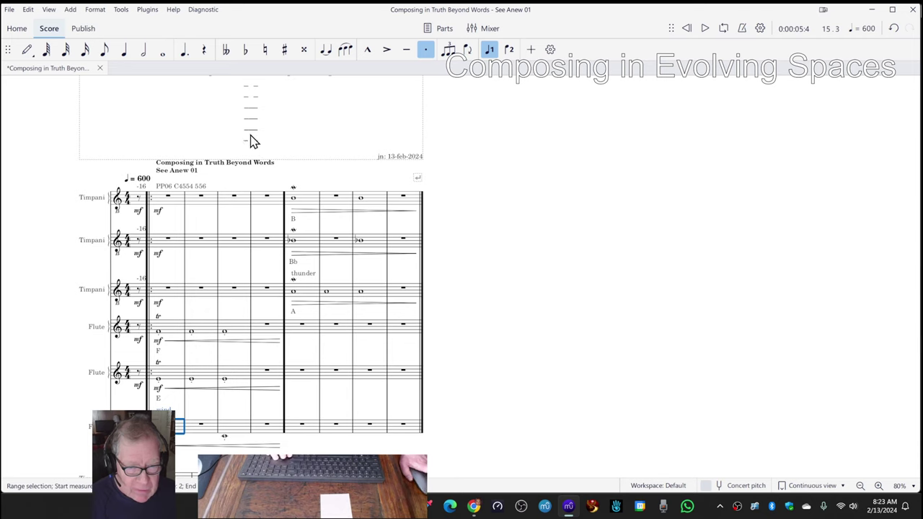
pyautogui.click(557, 313)
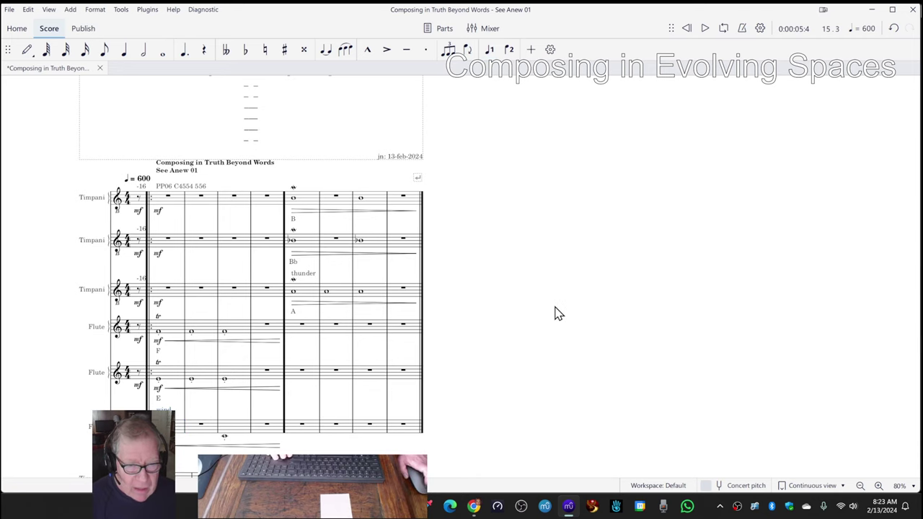
pyautogui.scroll(1, 558, 314)
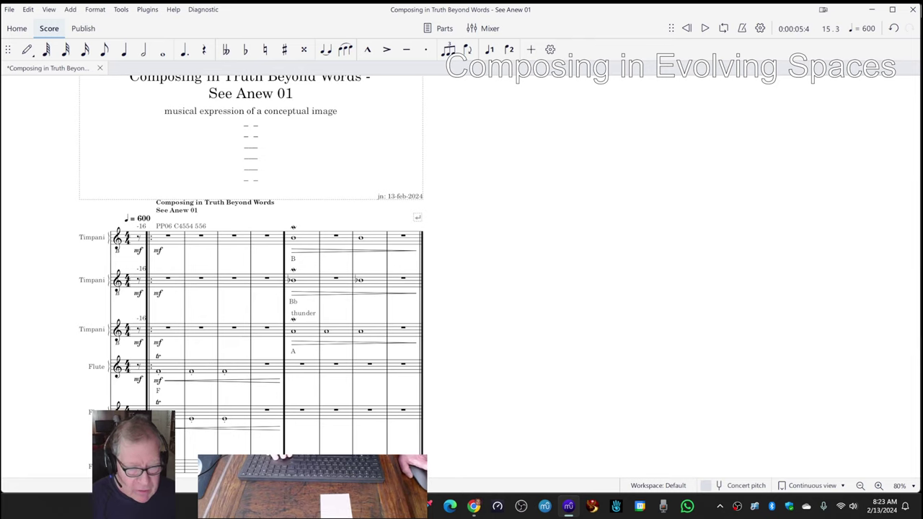
pyautogui.scroll(-1, 251, 303)
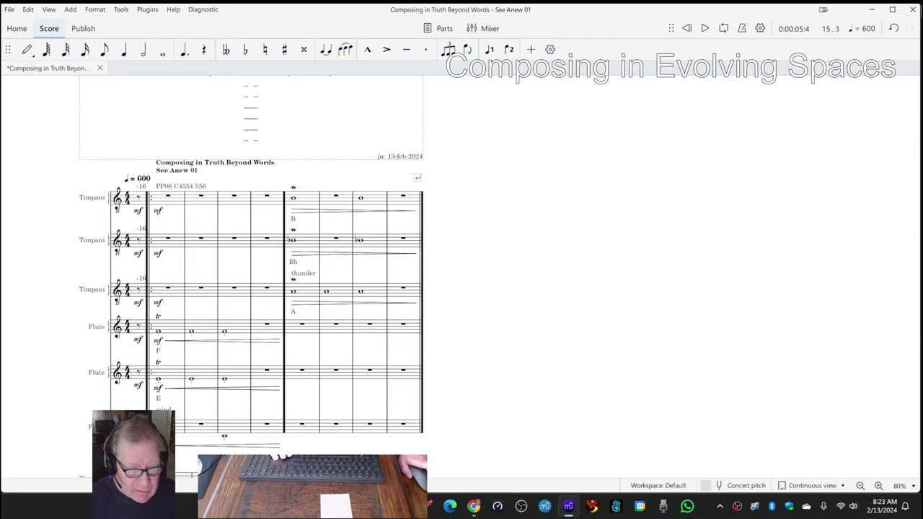
pyautogui.click(165, 410)
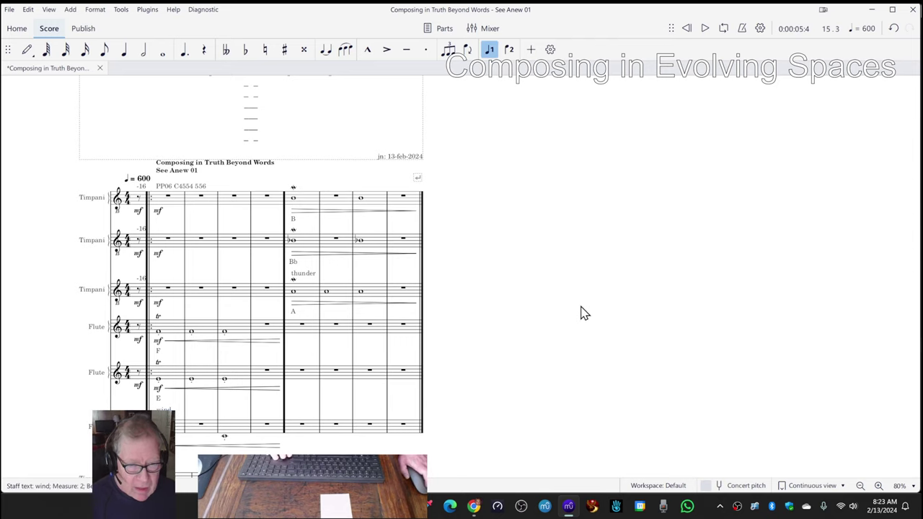
pyautogui.scroll(3, 582, 313)
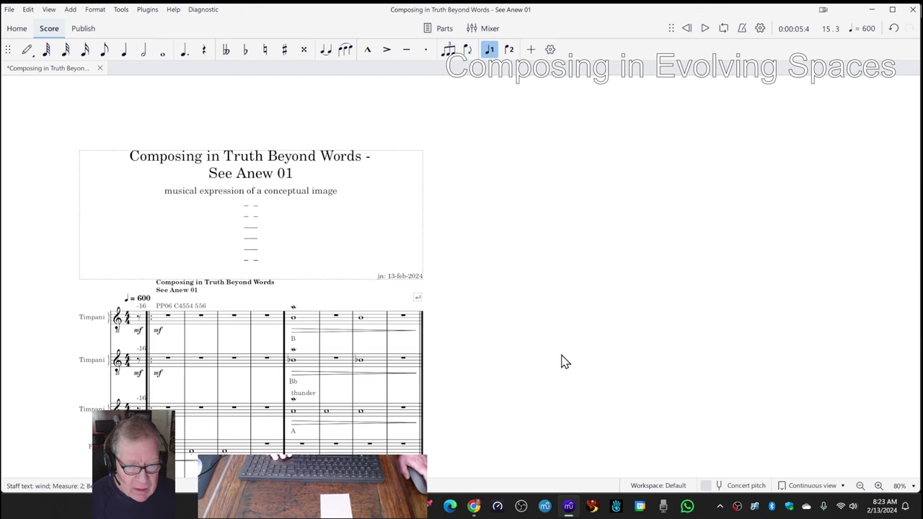
pyautogui.scroll(-2, 561, 361)
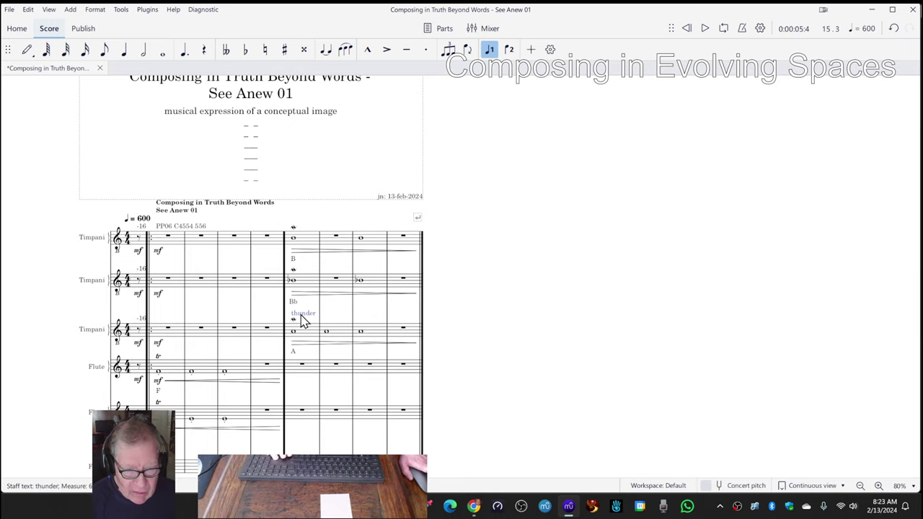
pyautogui.click(554, 326)
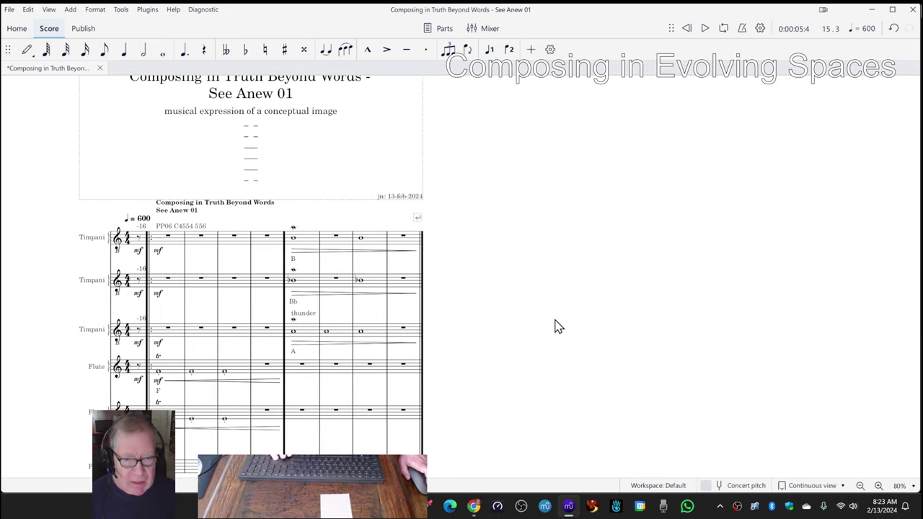
pyautogui.scroll(-2, 544, 324)
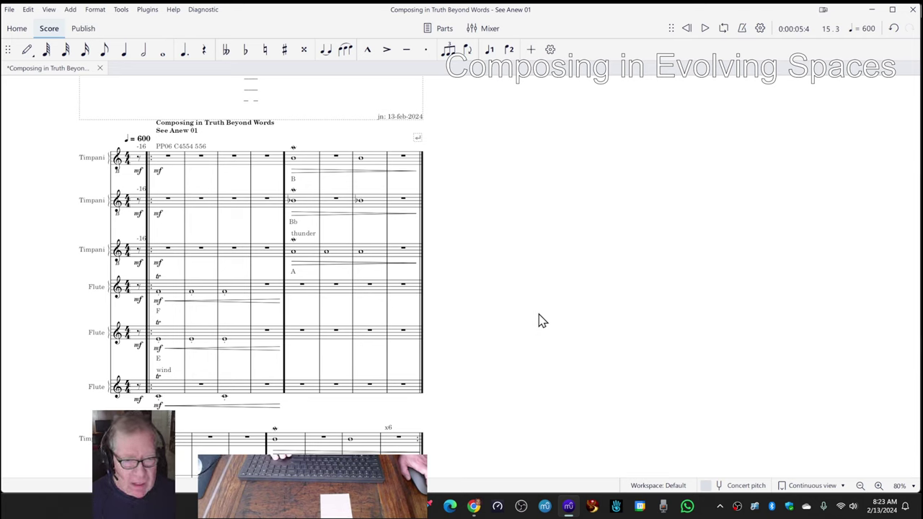
# Switch the score to continuous horizontal view and play it from the beginning with Ctrl+Home.
pyautogui.click(808, 488)
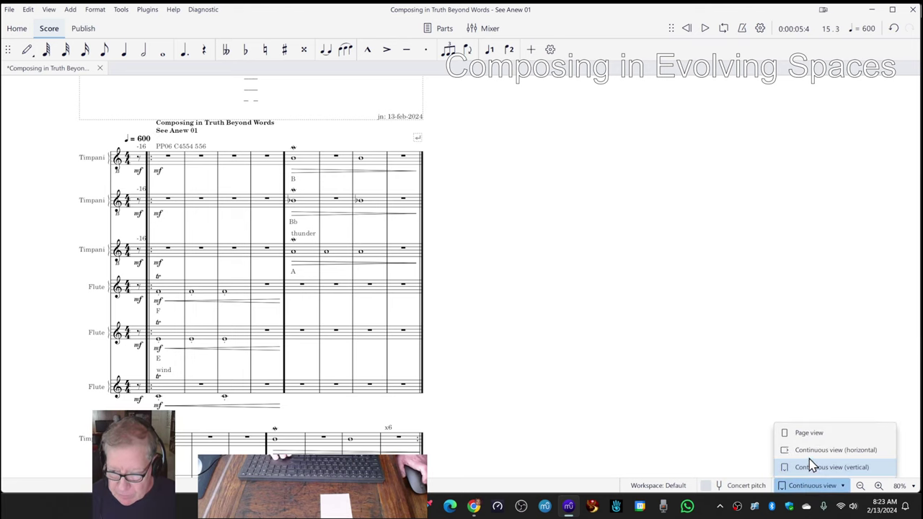
pyautogui.click(813, 455)
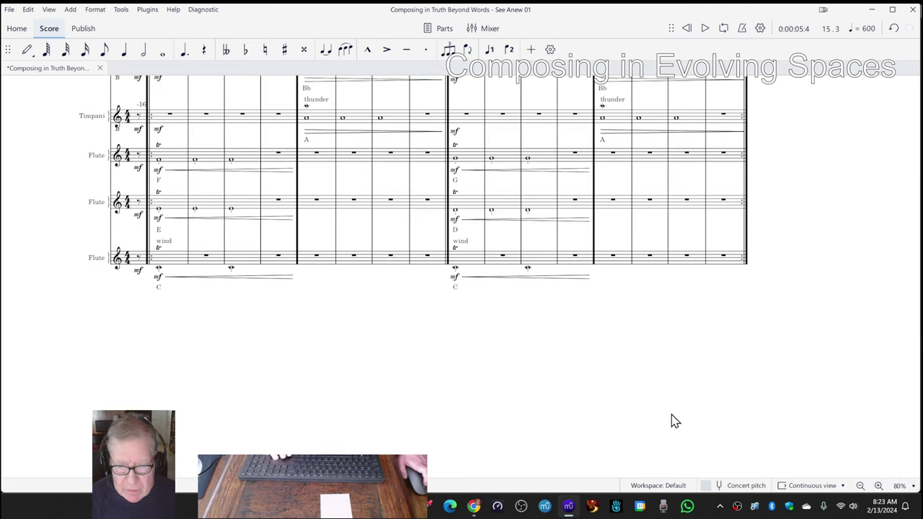
pyautogui.hotkey('ctrl', 'Home')
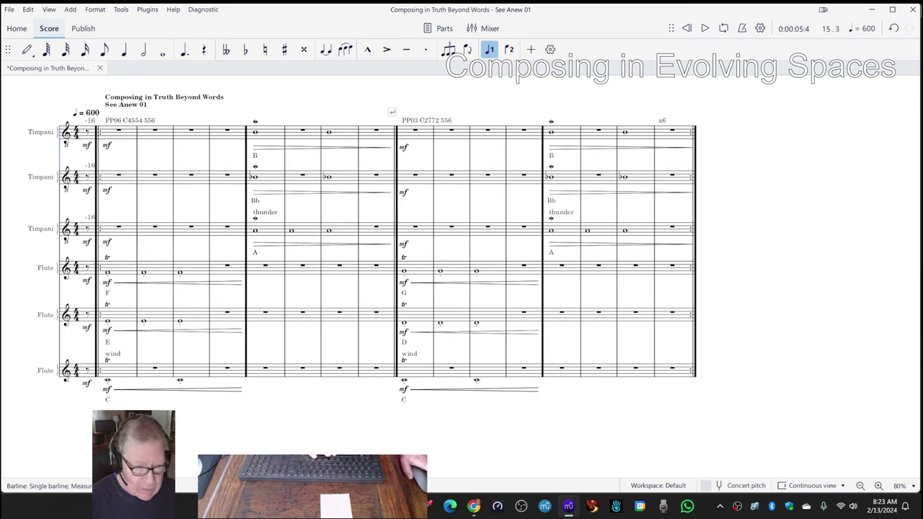
pyautogui.press('space')
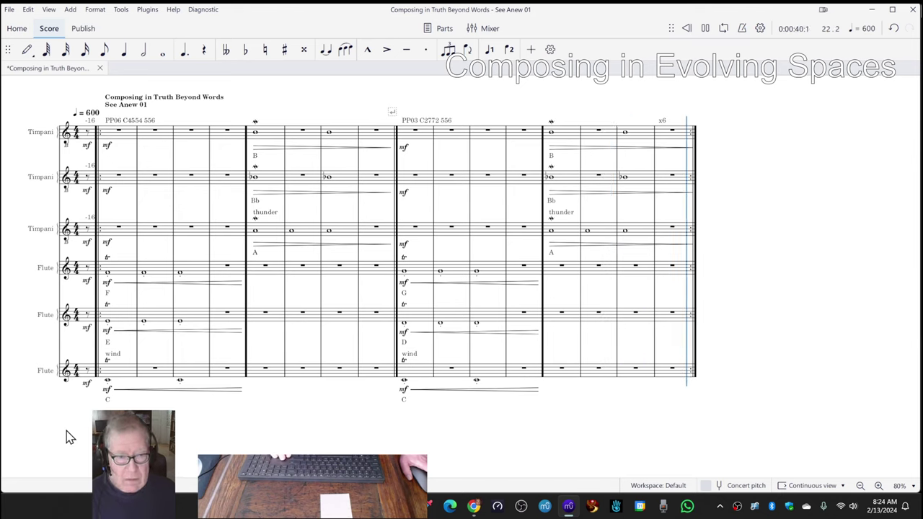
pyautogui.press('space')
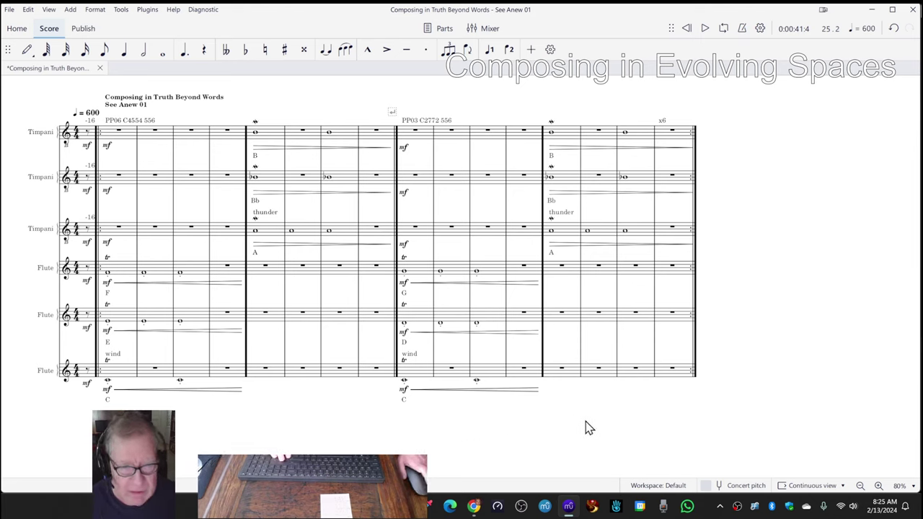
pyautogui.moveTo(570, 509)
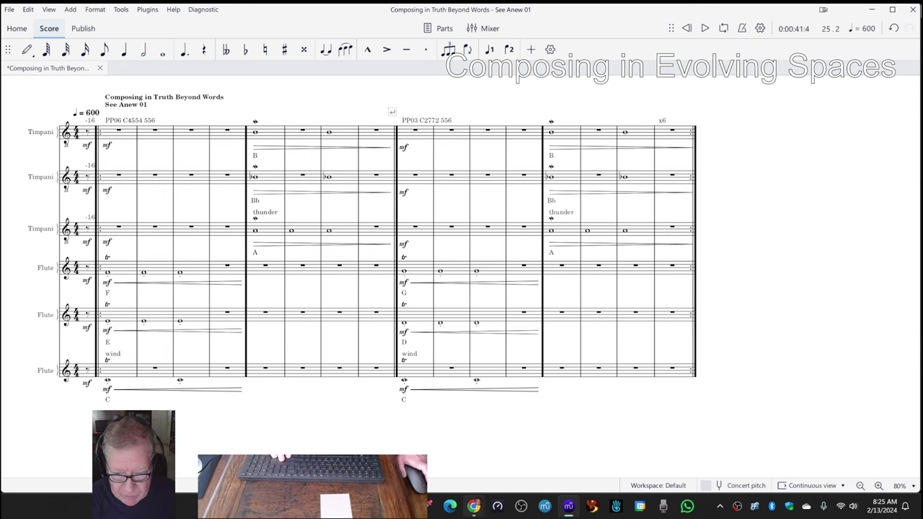
# In the Stream Log, check the Results entry in A27 and the Ideas entry in A30.
pyautogui.click(473, 506)
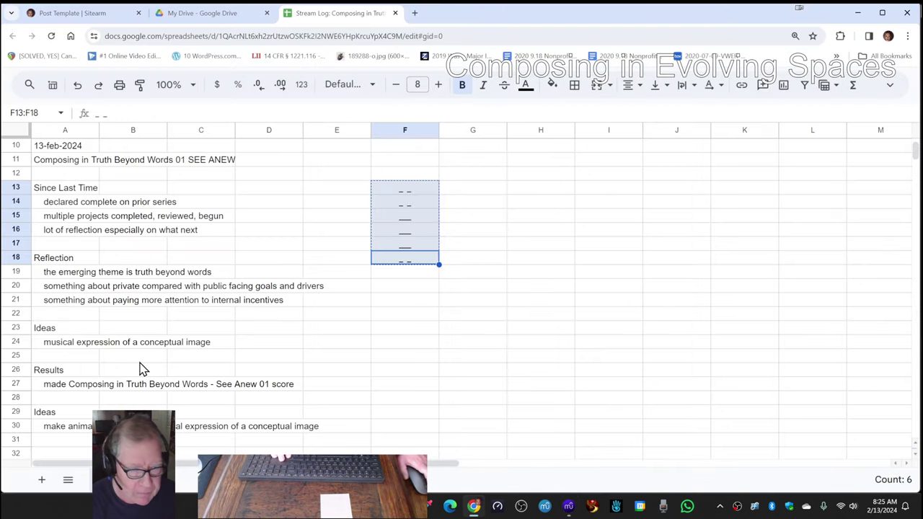
pyautogui.click(58, 388)
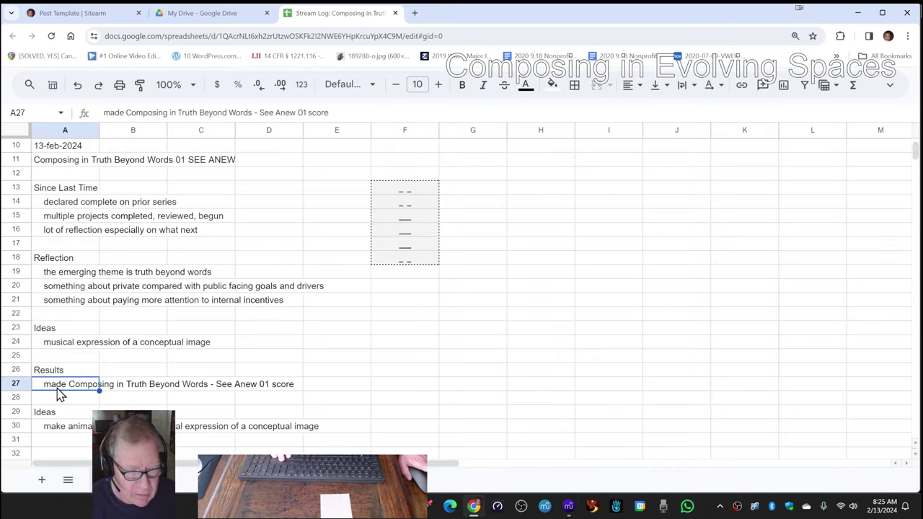
pyautogui.click(49, 427)
pyautogui.scroll(-1, 50, 429)
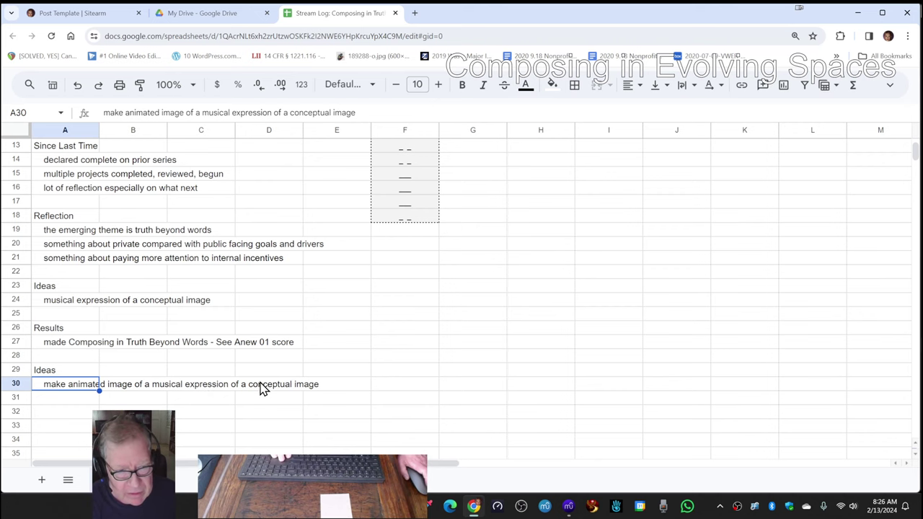
pyautogui.scroll(3, 264, 388)
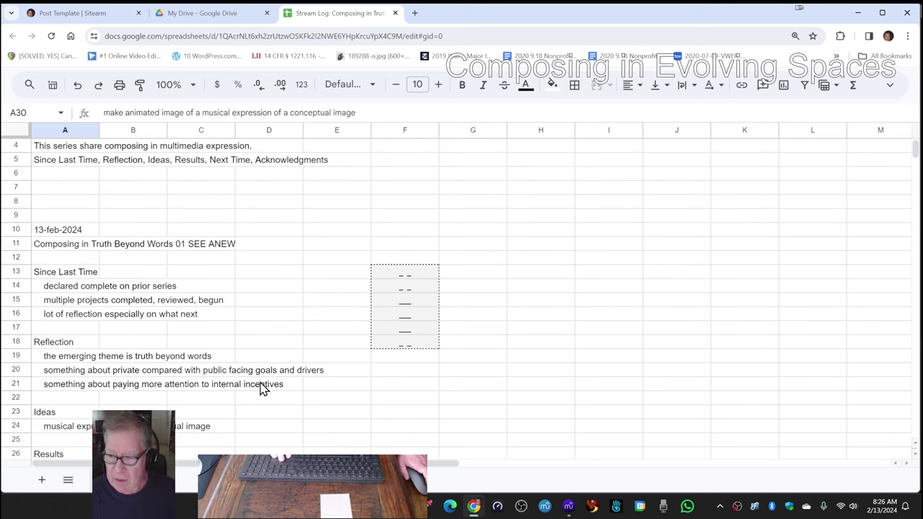